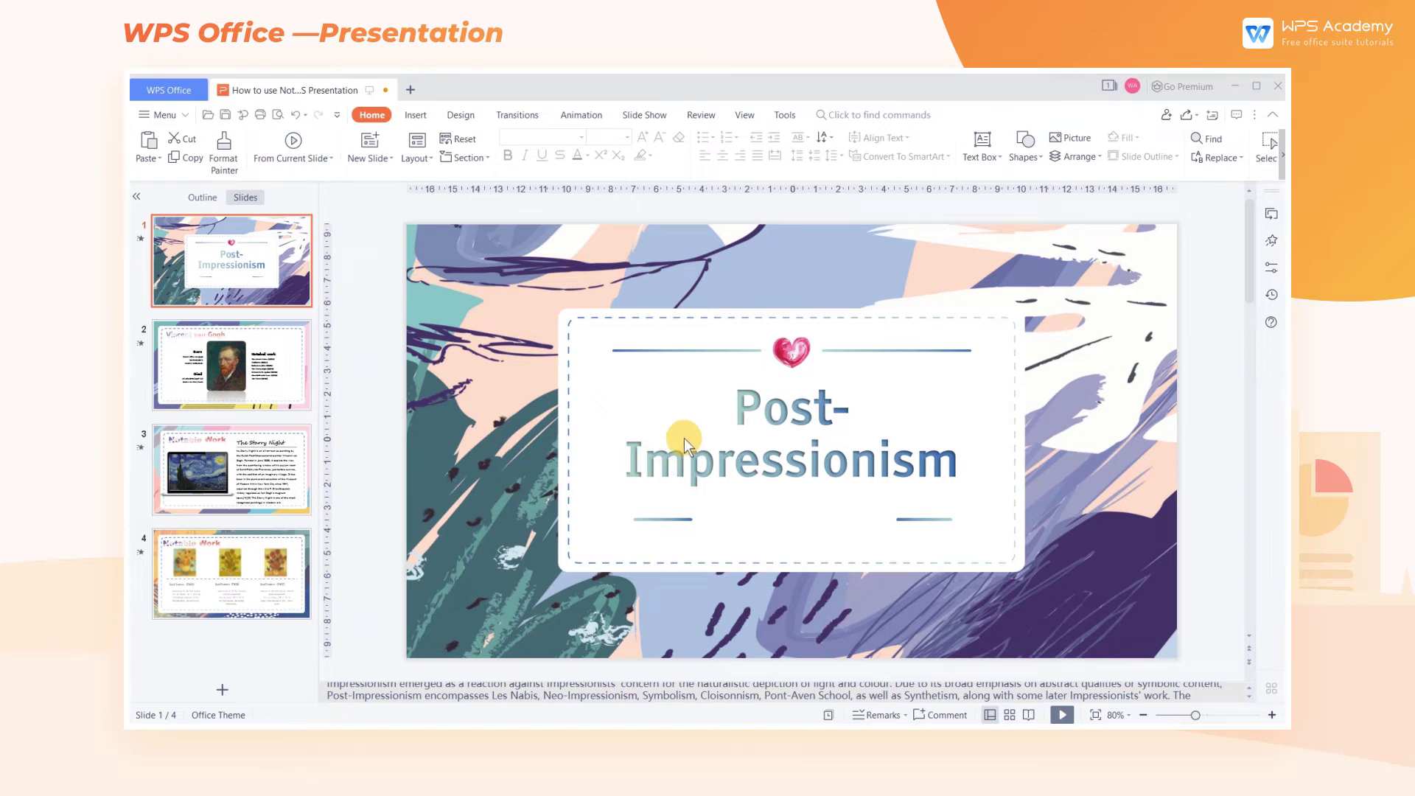
{"action": "scroll", "coordinate": [684, 439], "scroll_direction": "down", "scroll_amount": 3}
{"action": "scroll", "coordinate": [608, 424], "scroll_direction": "down", "scroll_amount": 3}
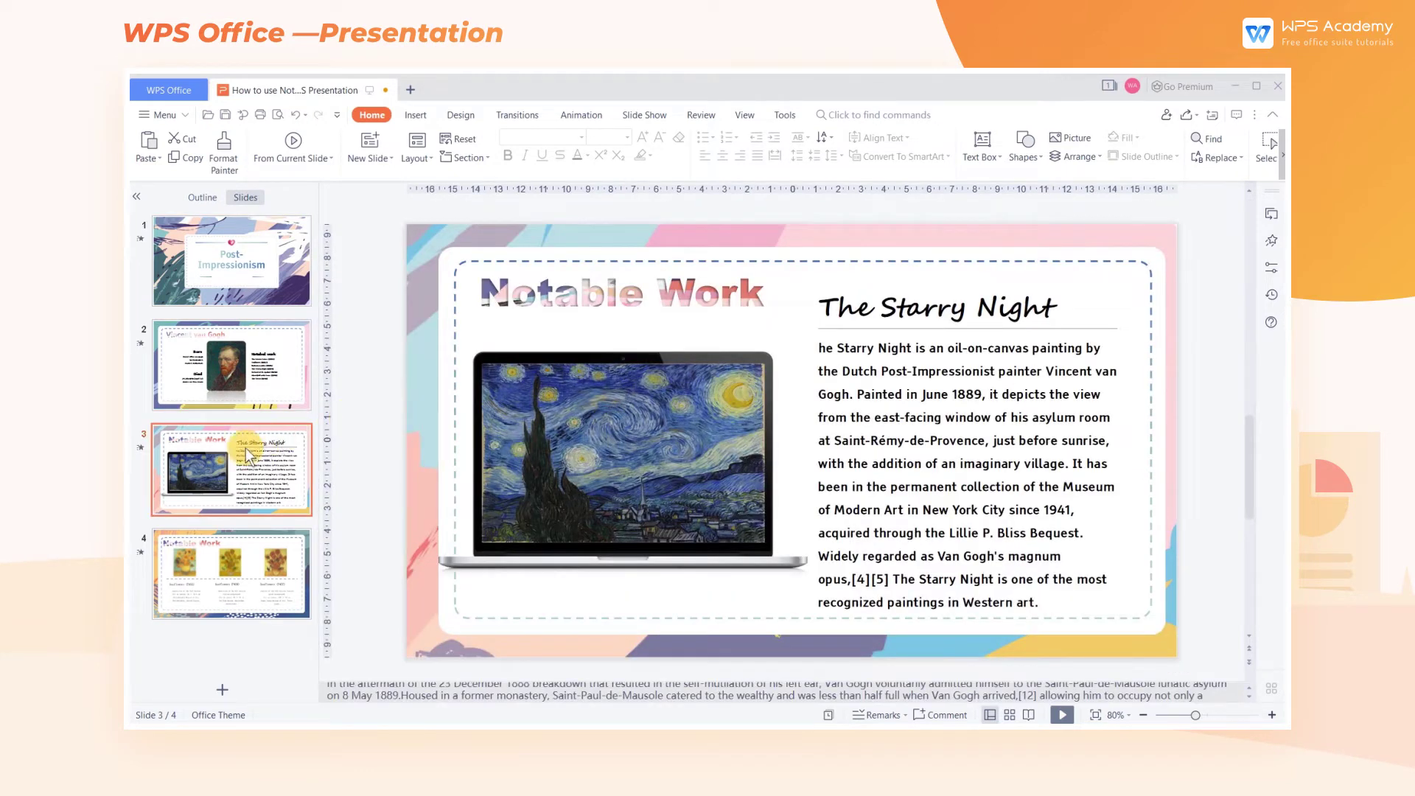
View slide 4's sunflower paintings, then return to slide 3, The Starry Night
{"action": "left_click", "coordinate": [237, 559]}
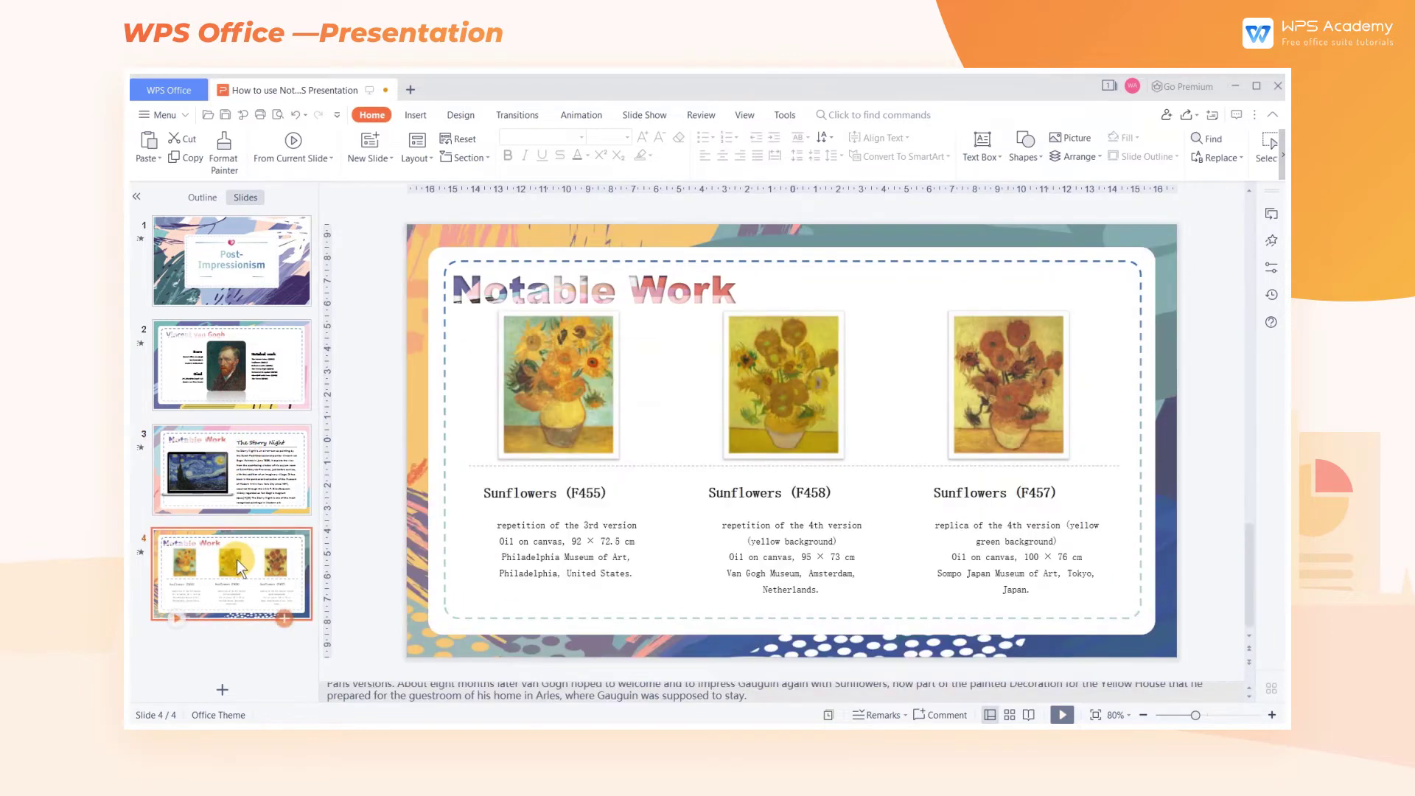
{"action": "left_click", "coordinate": [241, 469]}
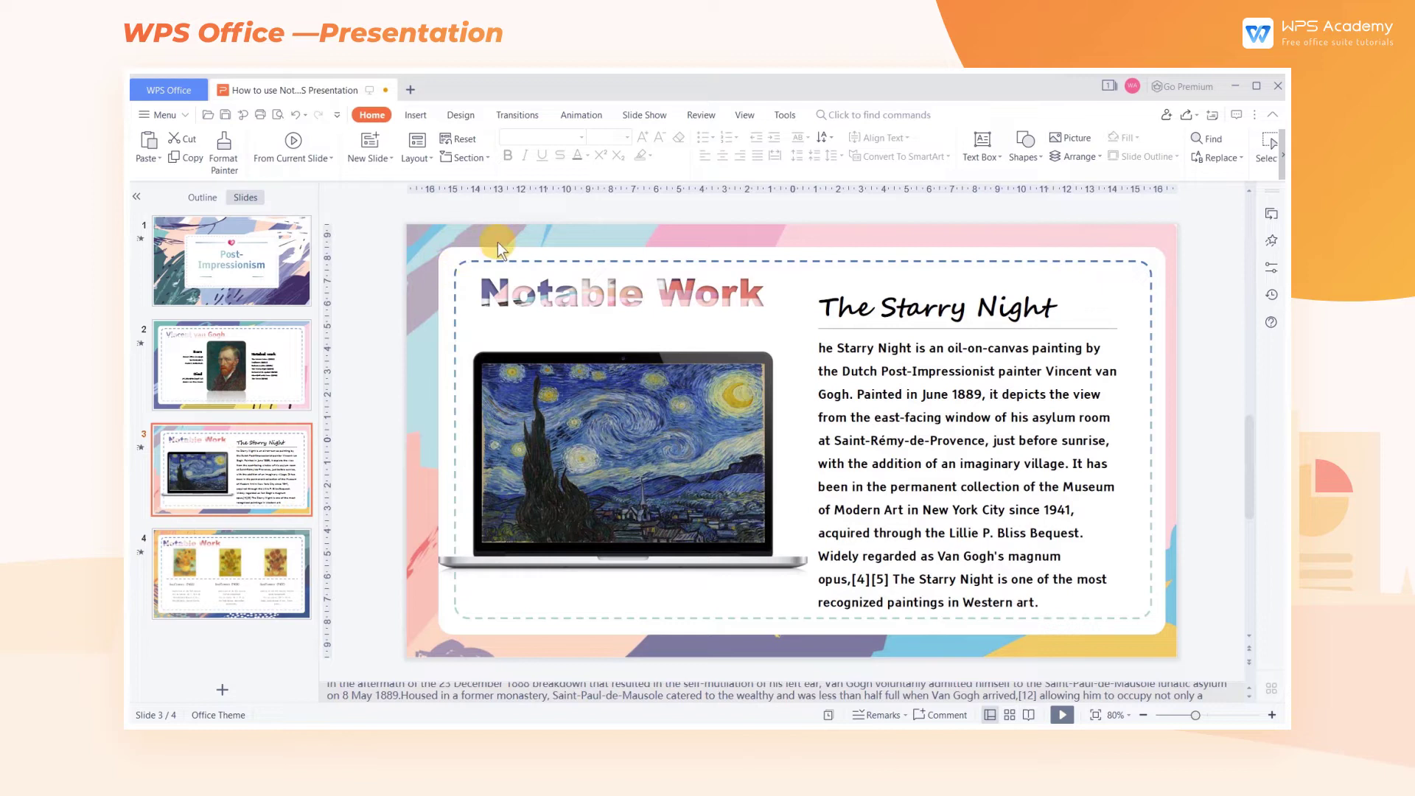
Switch to Notes Page view, showing The Starry Night above its speaker notes
{"action": "left_click", "coordinate": [742, 115]}
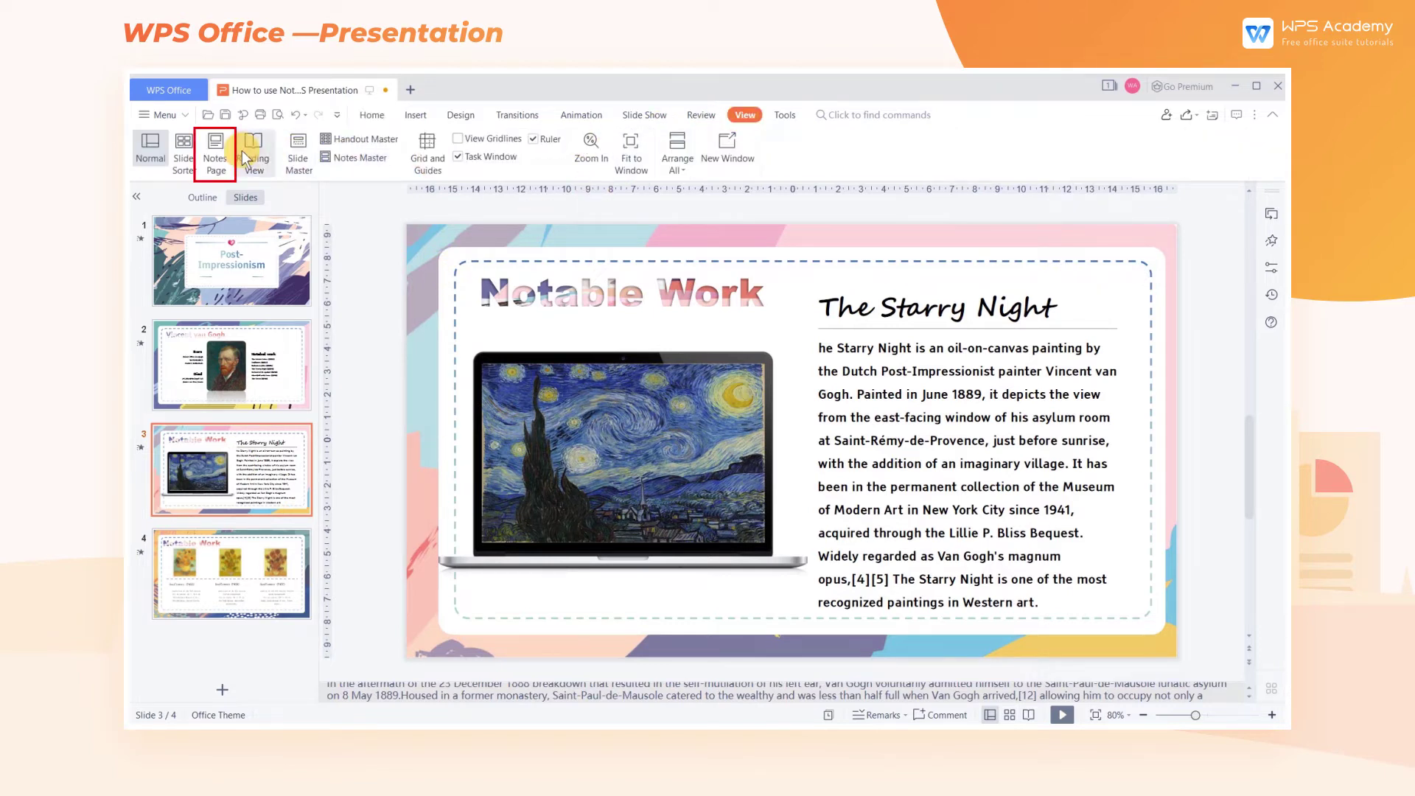
{"action": "left_click", "coordinate": [213, 149]}
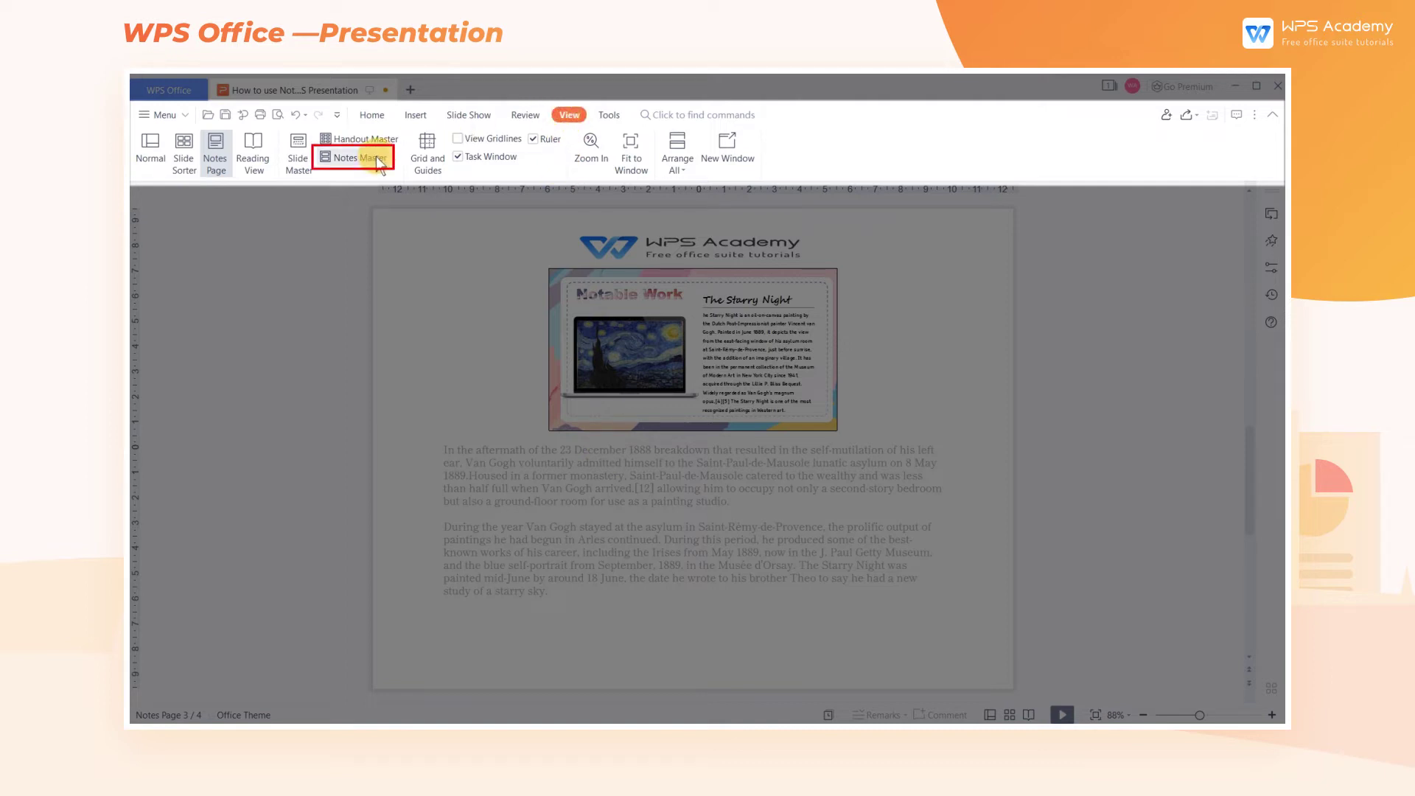
Open the notes master and set its notes page orientation to portrait
{"action": "left_click", "coordinate": [354, 157]}
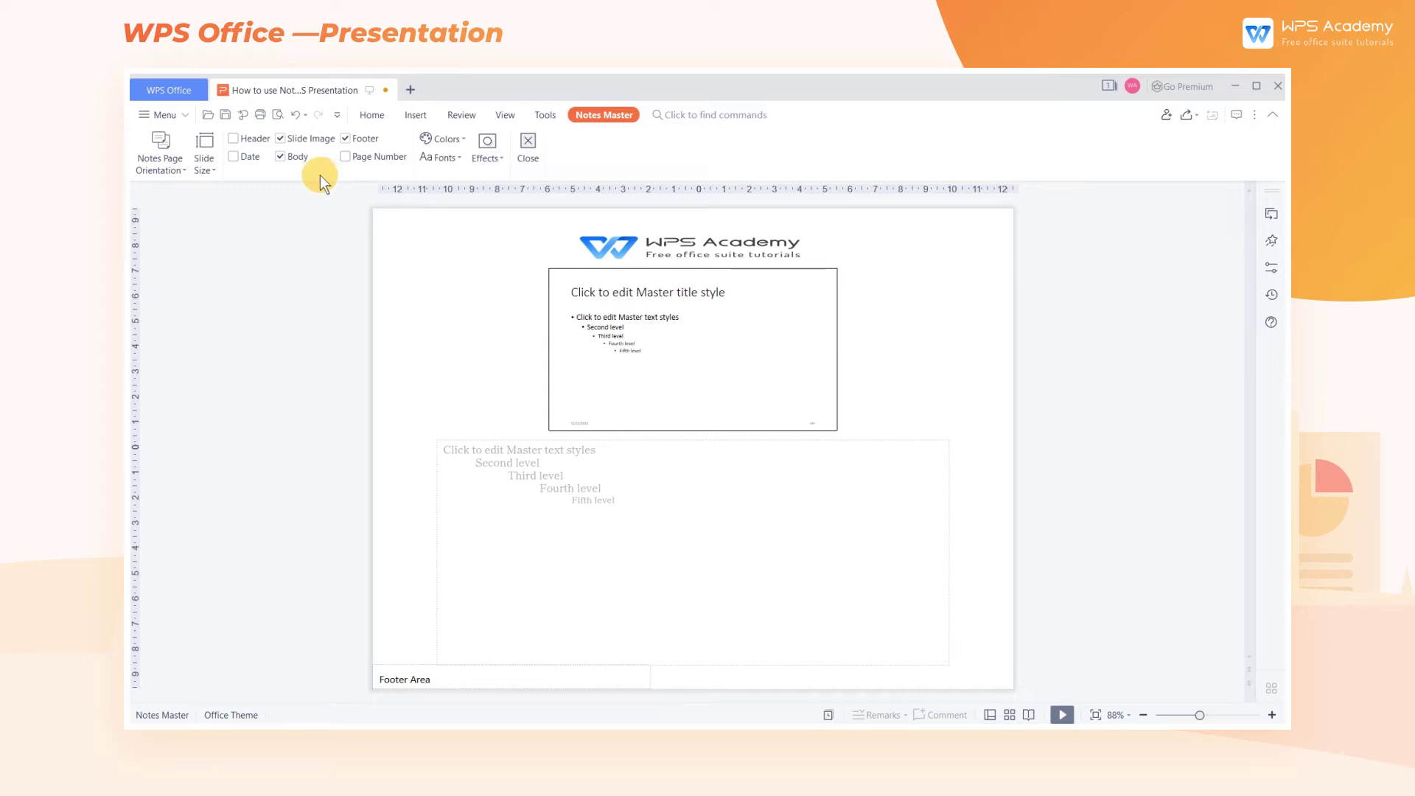
{"action": "left_click", "coordinate": [164, 171]}
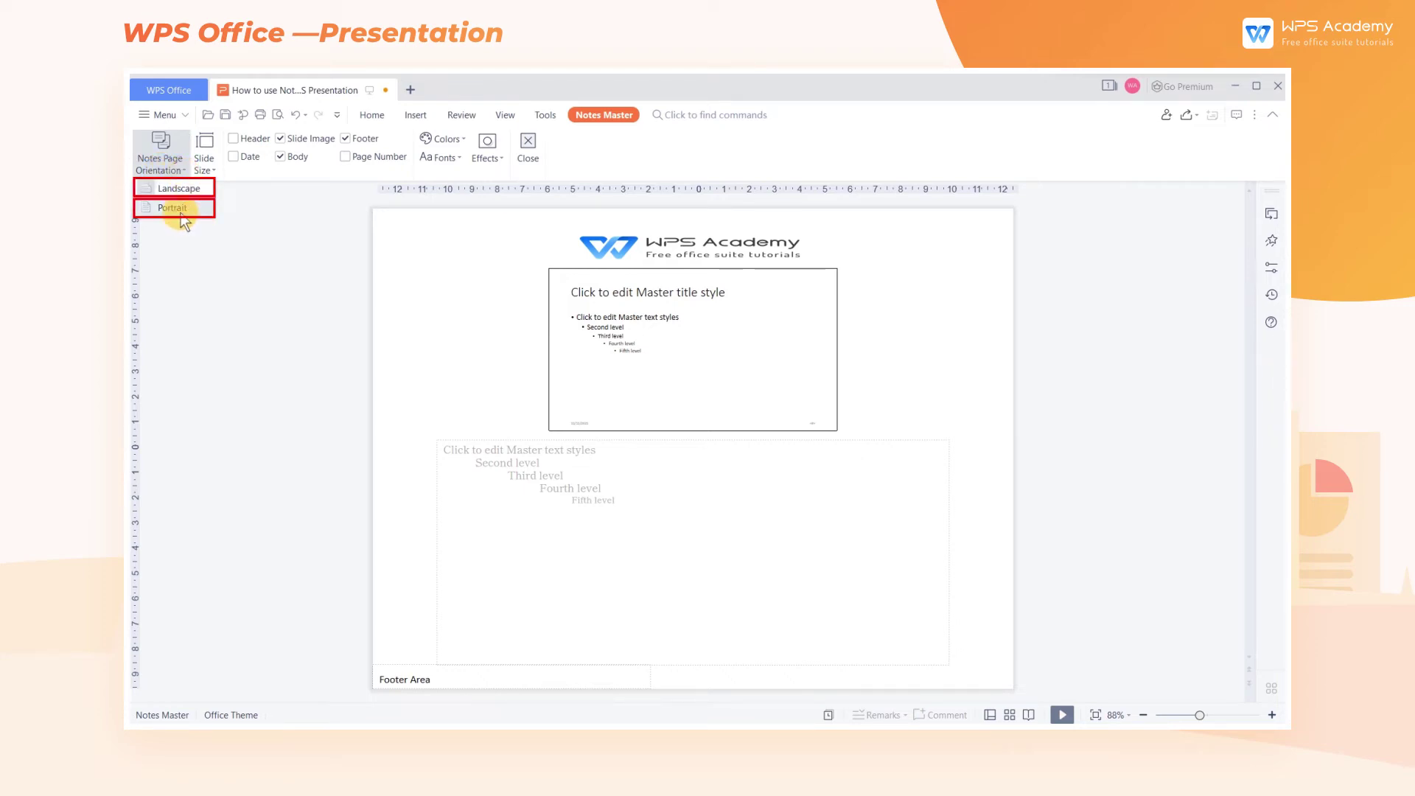
{"action": "left_click", "coordinate": [177, 189]}
{"action": "left_click", "coordinate": [768, 503]}
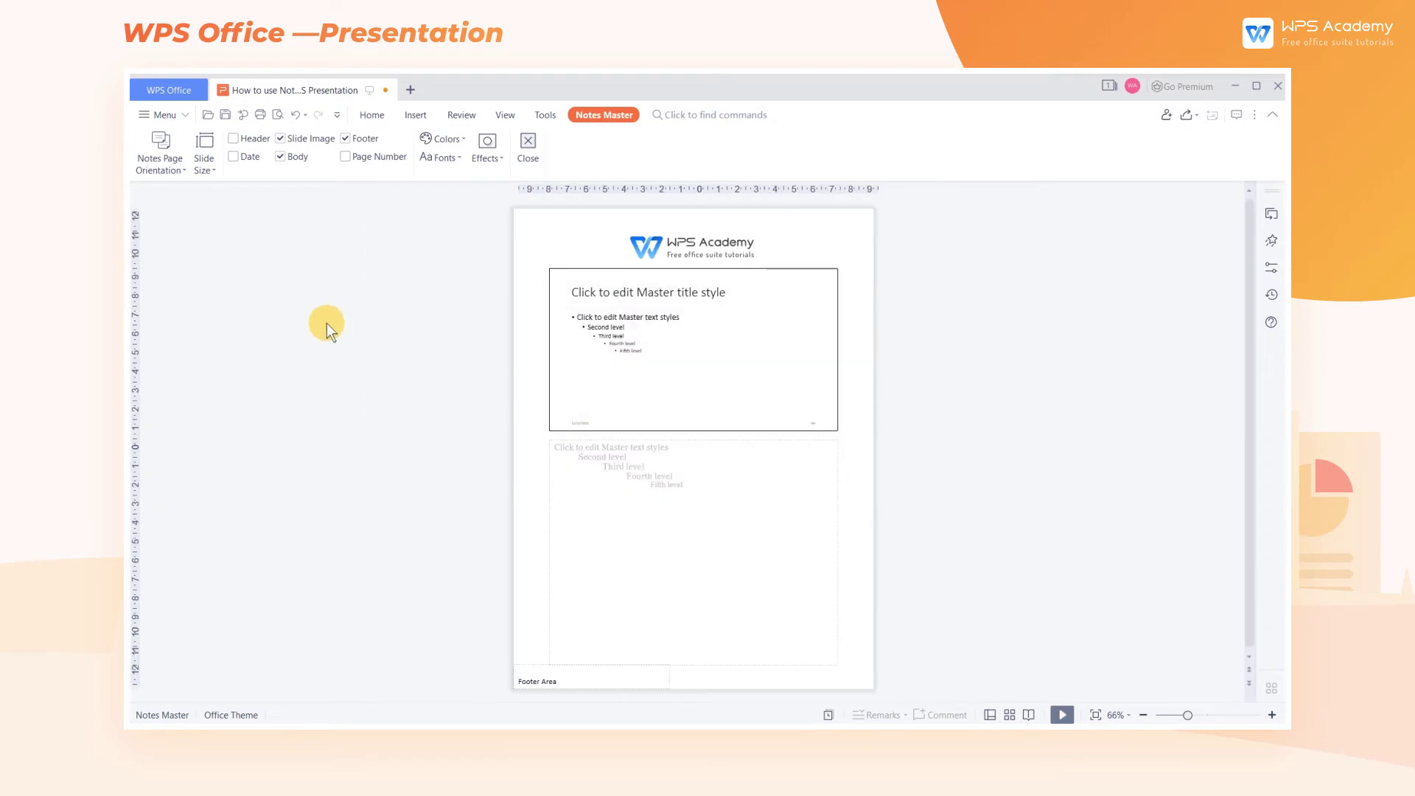
{"action": "left_click", "coordinate": [205, 167]}
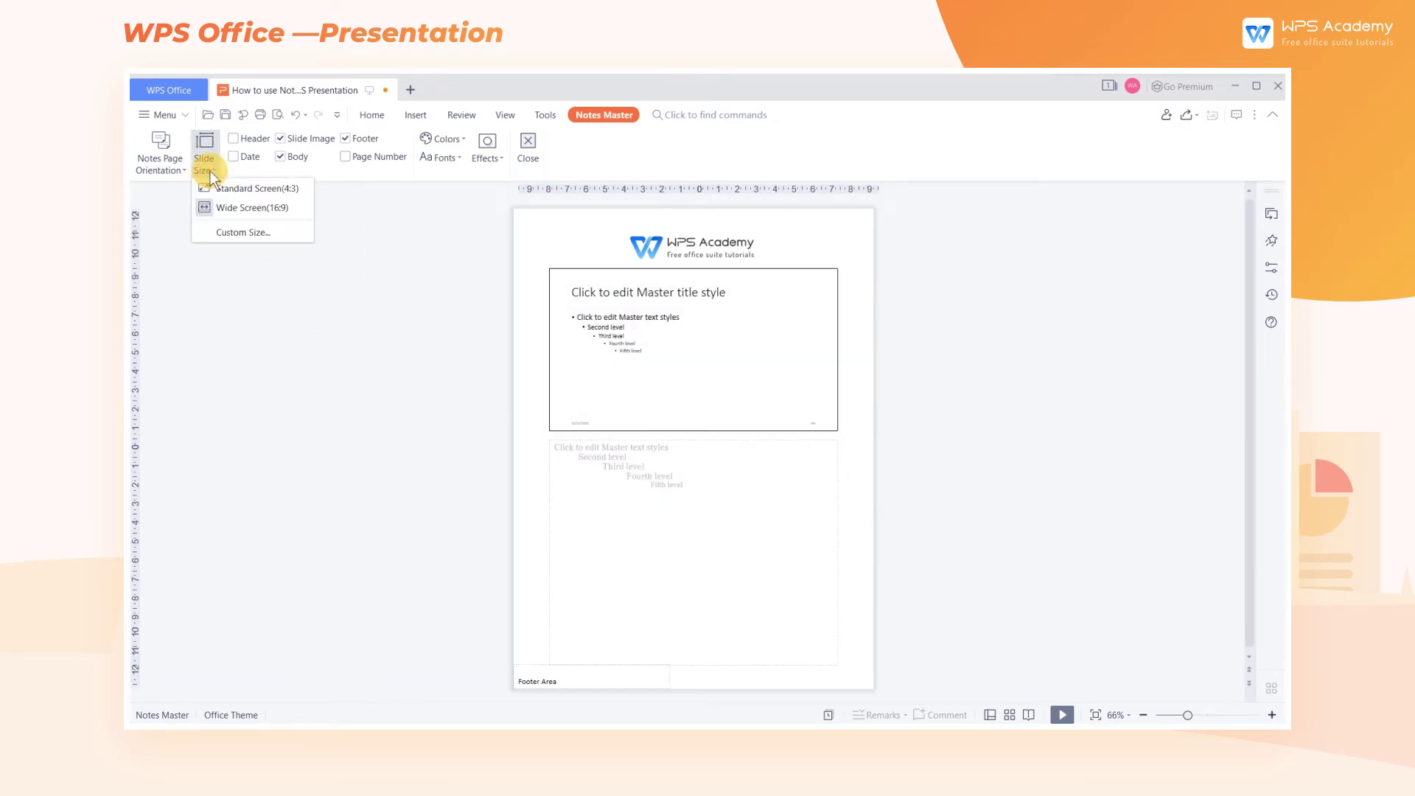
{"action": "left_click", "coordinate": [263, 234]}
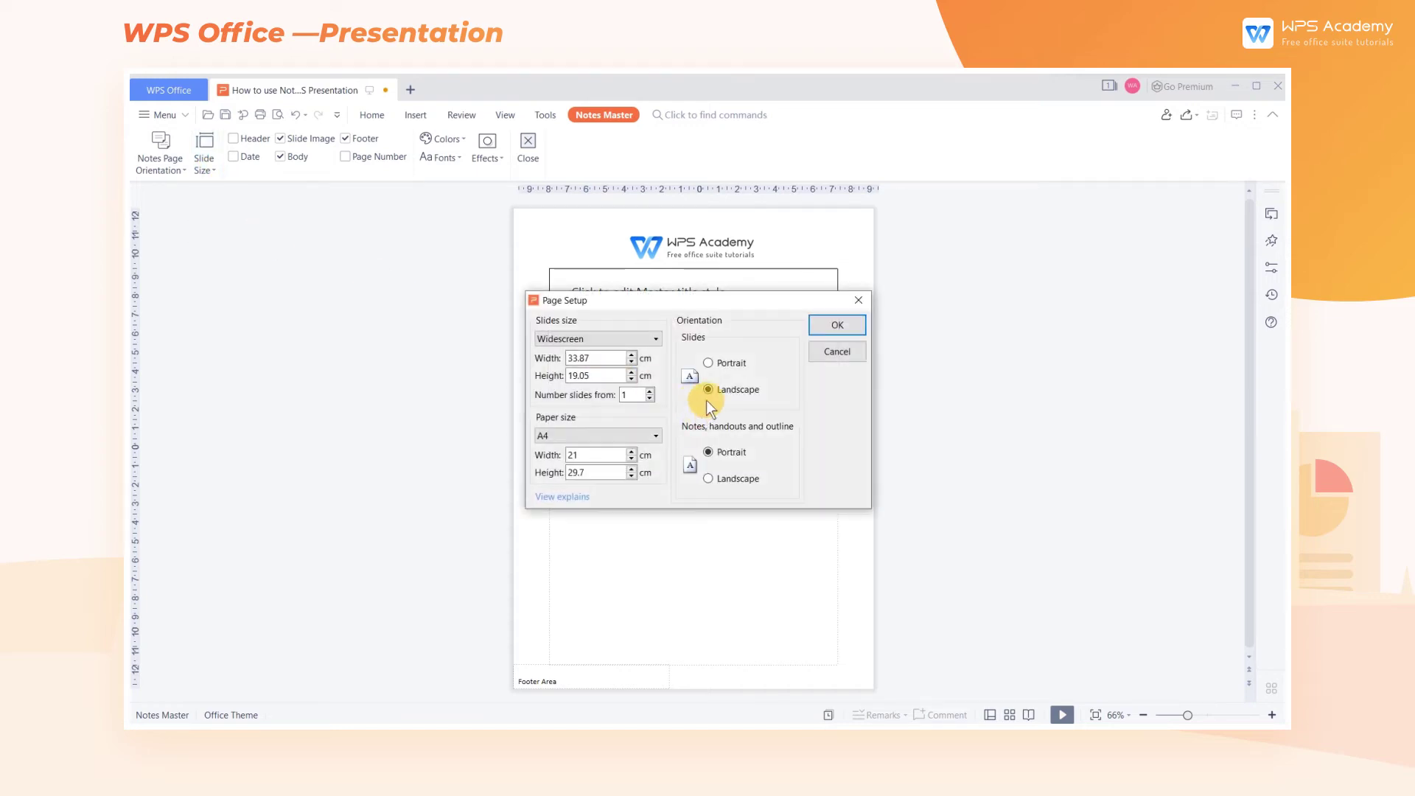
{"action": "left_click", "coordinate": [836, 324]}
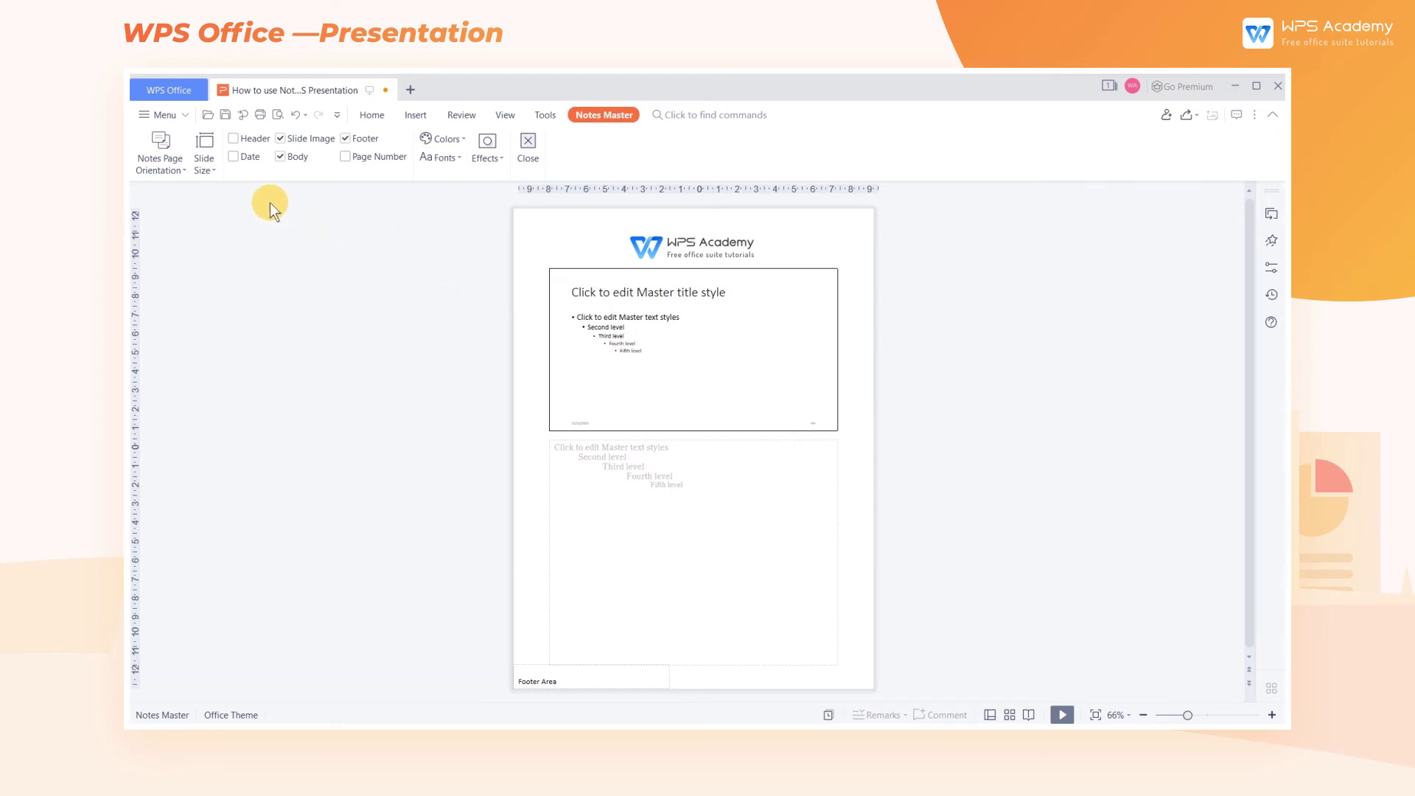
Show header, slide image and page number on the notes master, and hide the footer
{"action": "left_click", "coordinate": [235, 138]}
{"action": "left_click", "coordinate": [281, 156]}
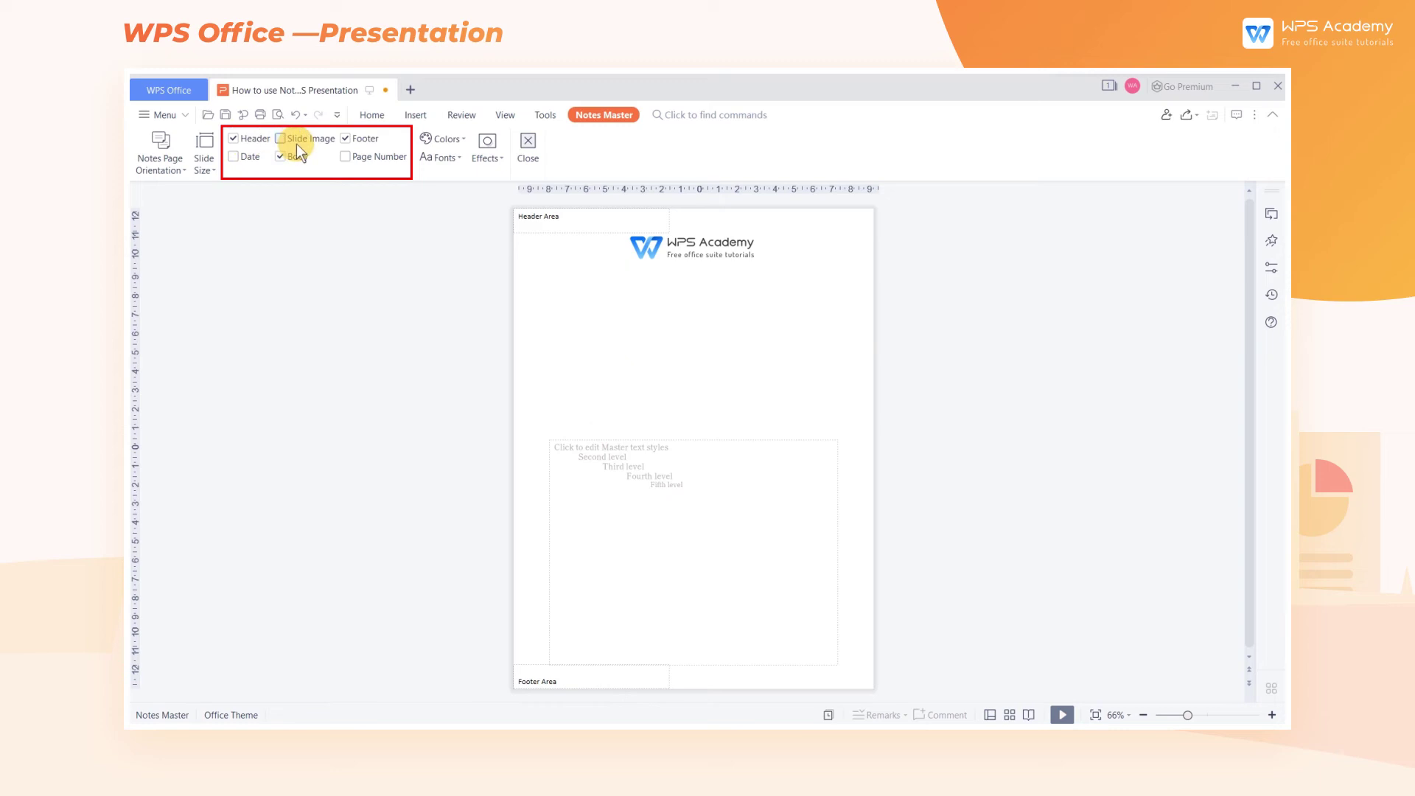
{"action": "left_click", "coordinate": [346, 139]}
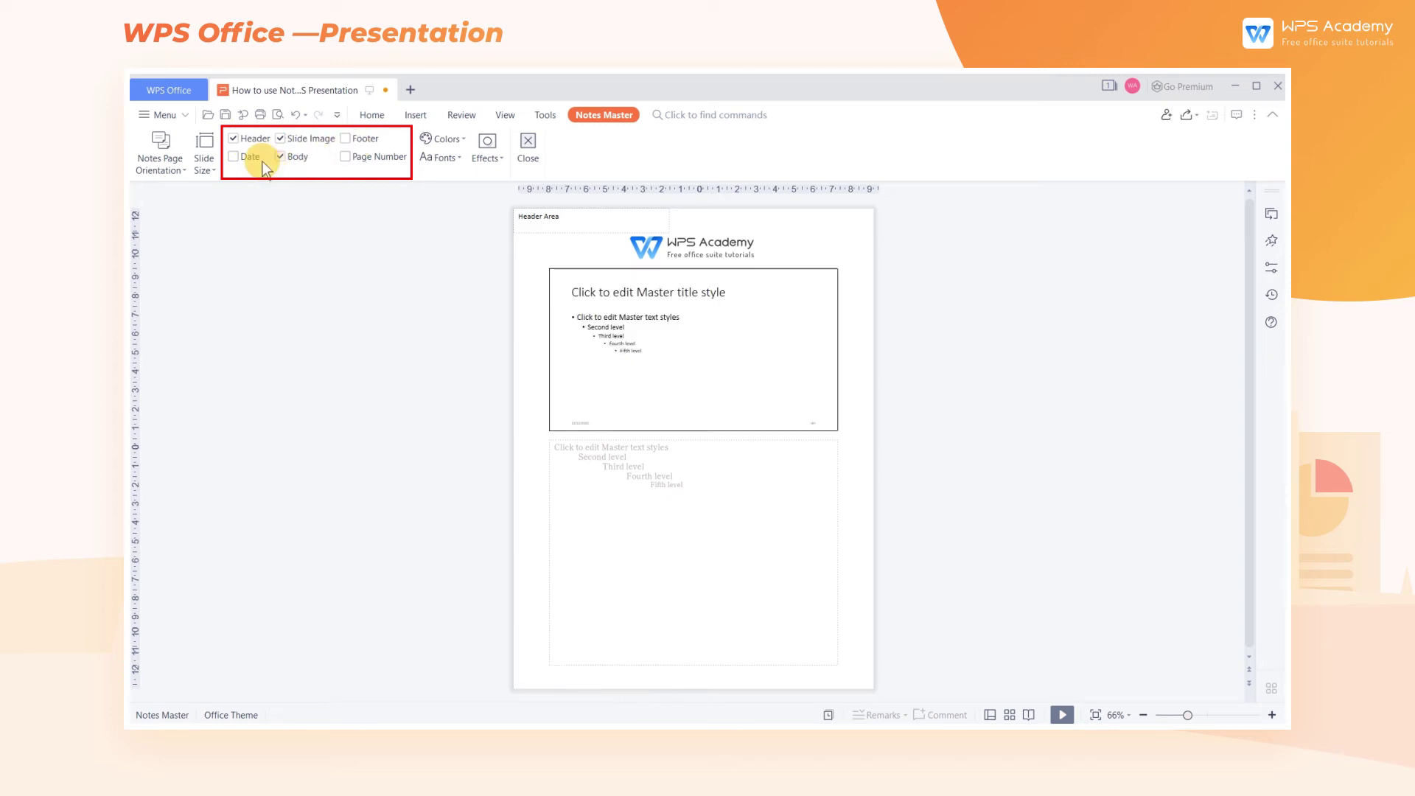
{"action": "left_click", "coordinate": [346, 157]}
Change the notes body text to Tiresias Infofont and close the notes master view
{"action": "left_click", "coordinate": [620, 474]}
{"action": "key", "text": "ctrl+a"}
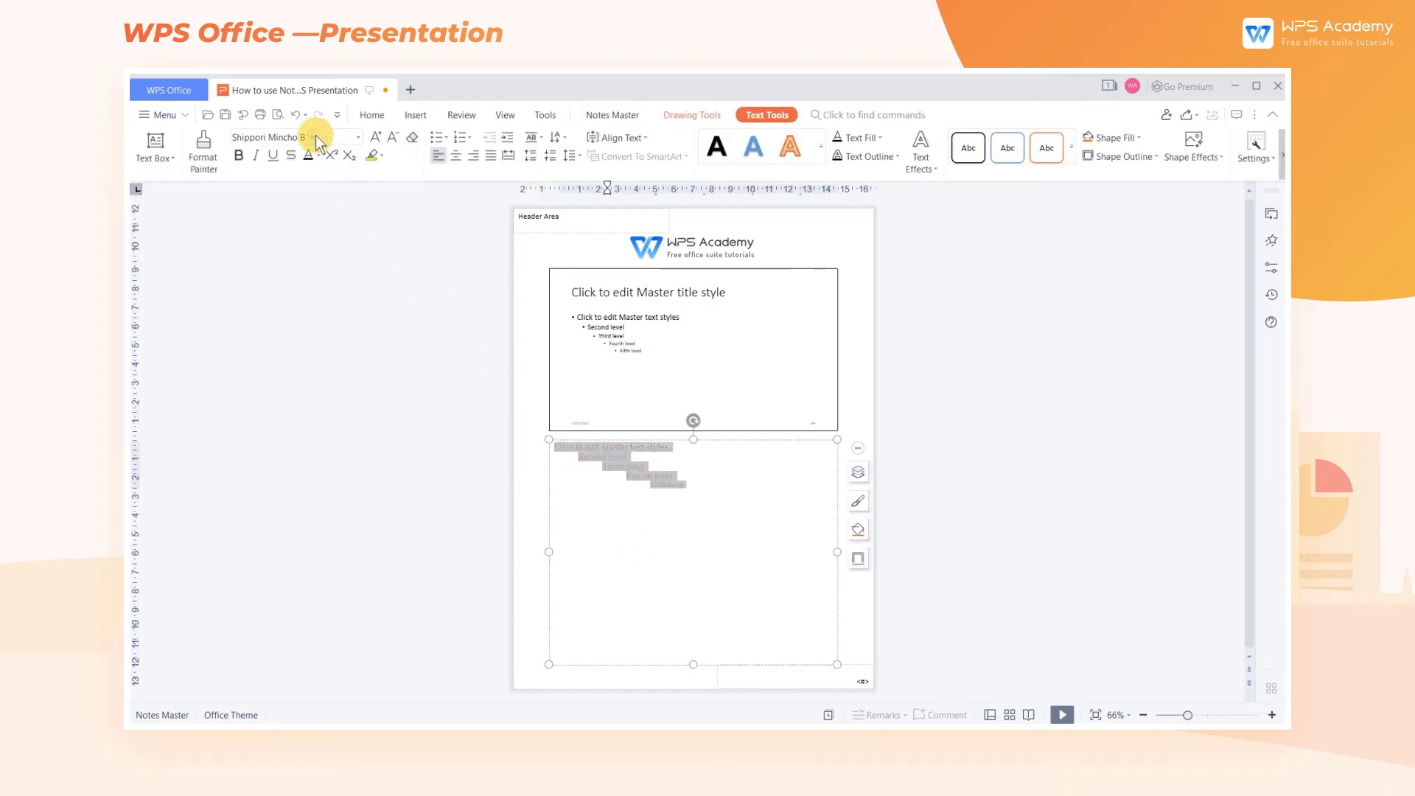
{"action": "left_click", "coordinate": [317, 139]}
{"action": "left_click", "coordinate": [320, 177]}
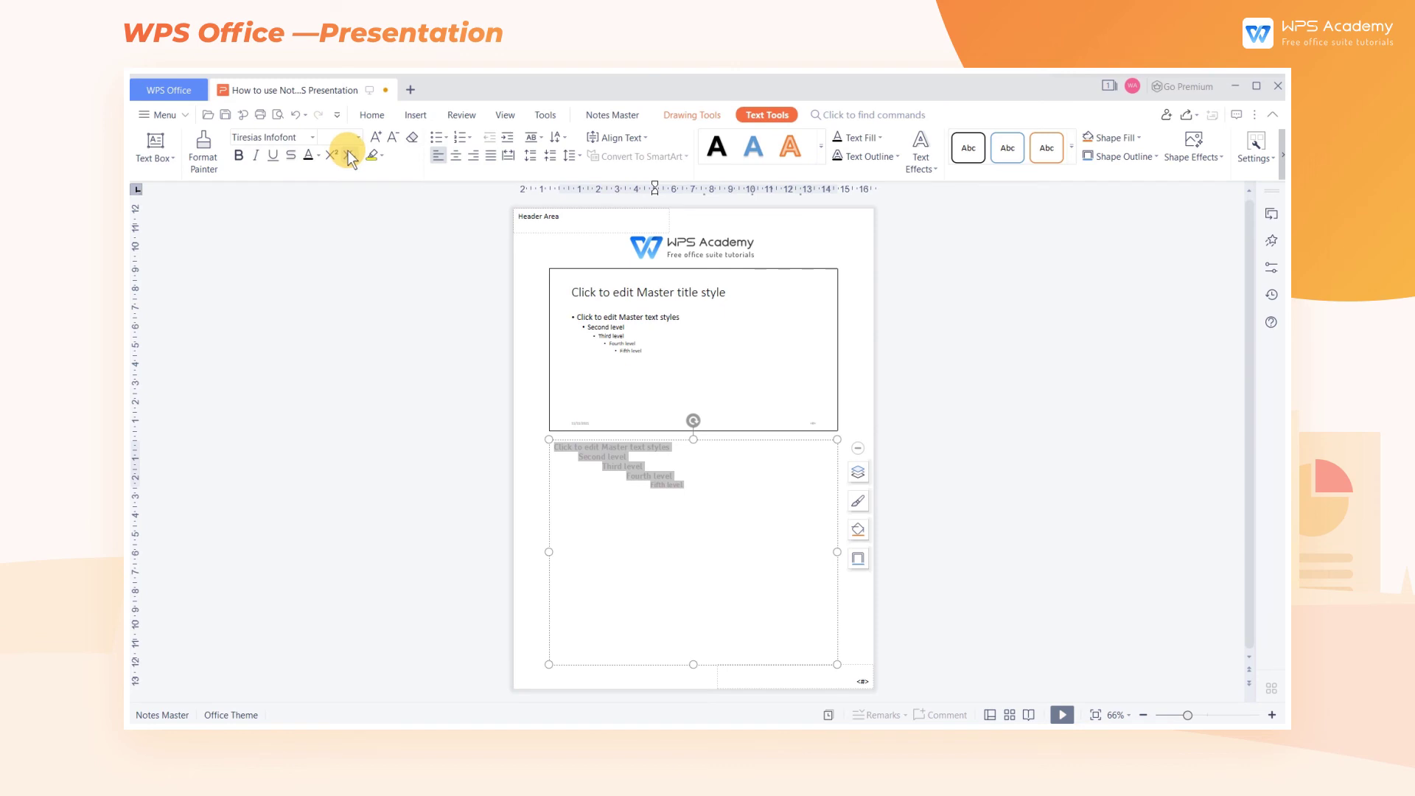
{"action": "left_click", "coordinate": [405, 323]}
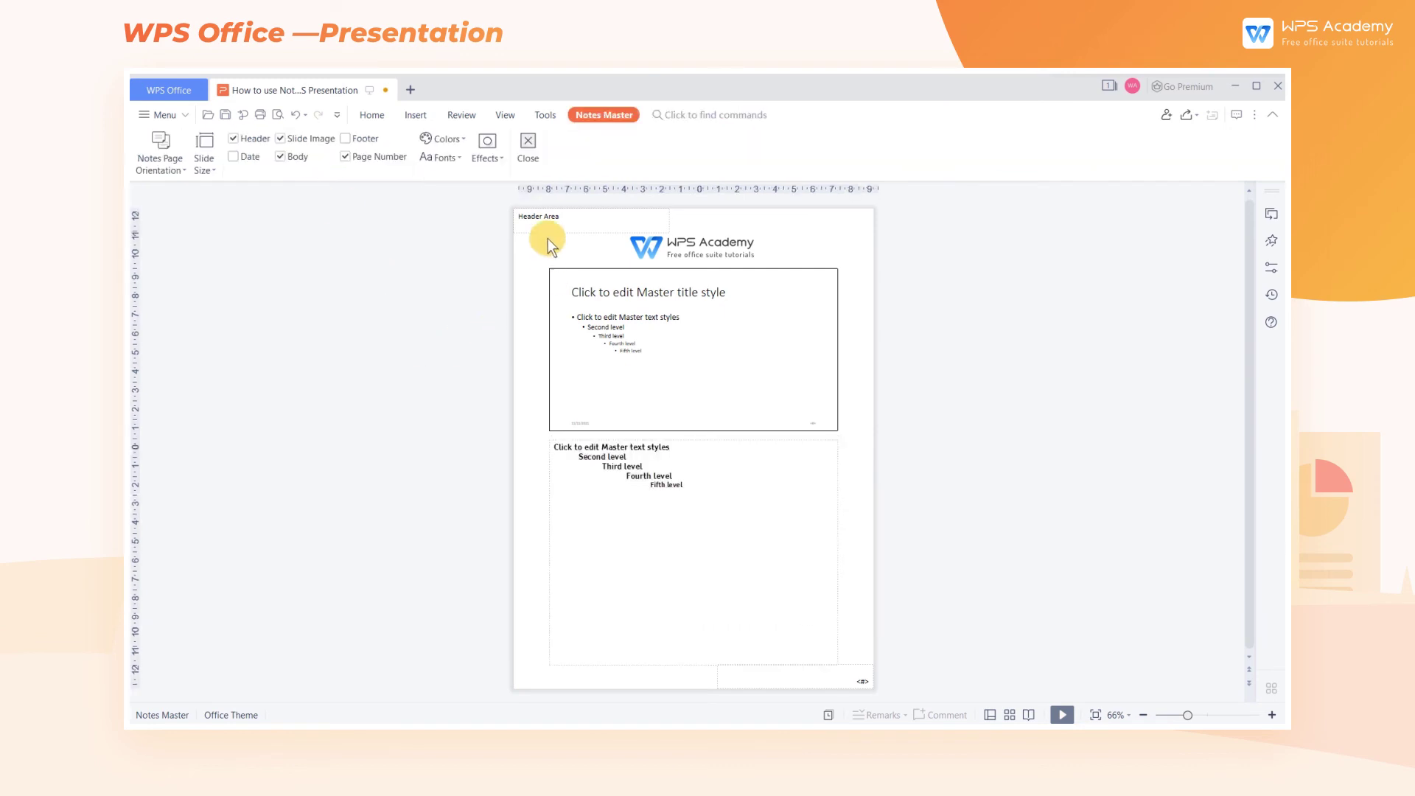
{"action": "left_click", "coordinate": [527, 148]}
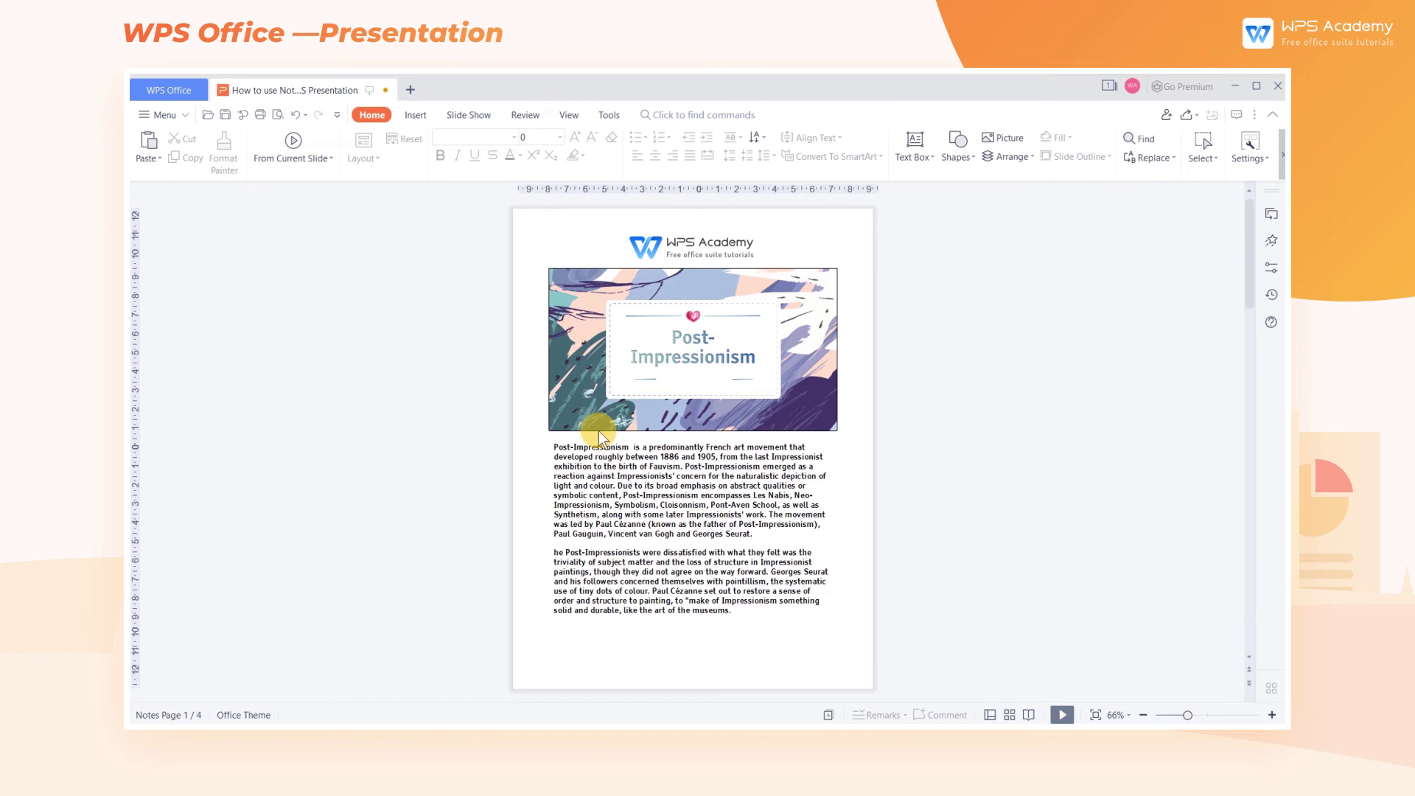
{"action": "scroll", "coordinate": [598, 430], "scroll_direction": "down", "scroll_amount": 1}
{"action": "scroll", "coordinate": [599, 430], "scroll_direction": "down", "scroll_amount": 1}
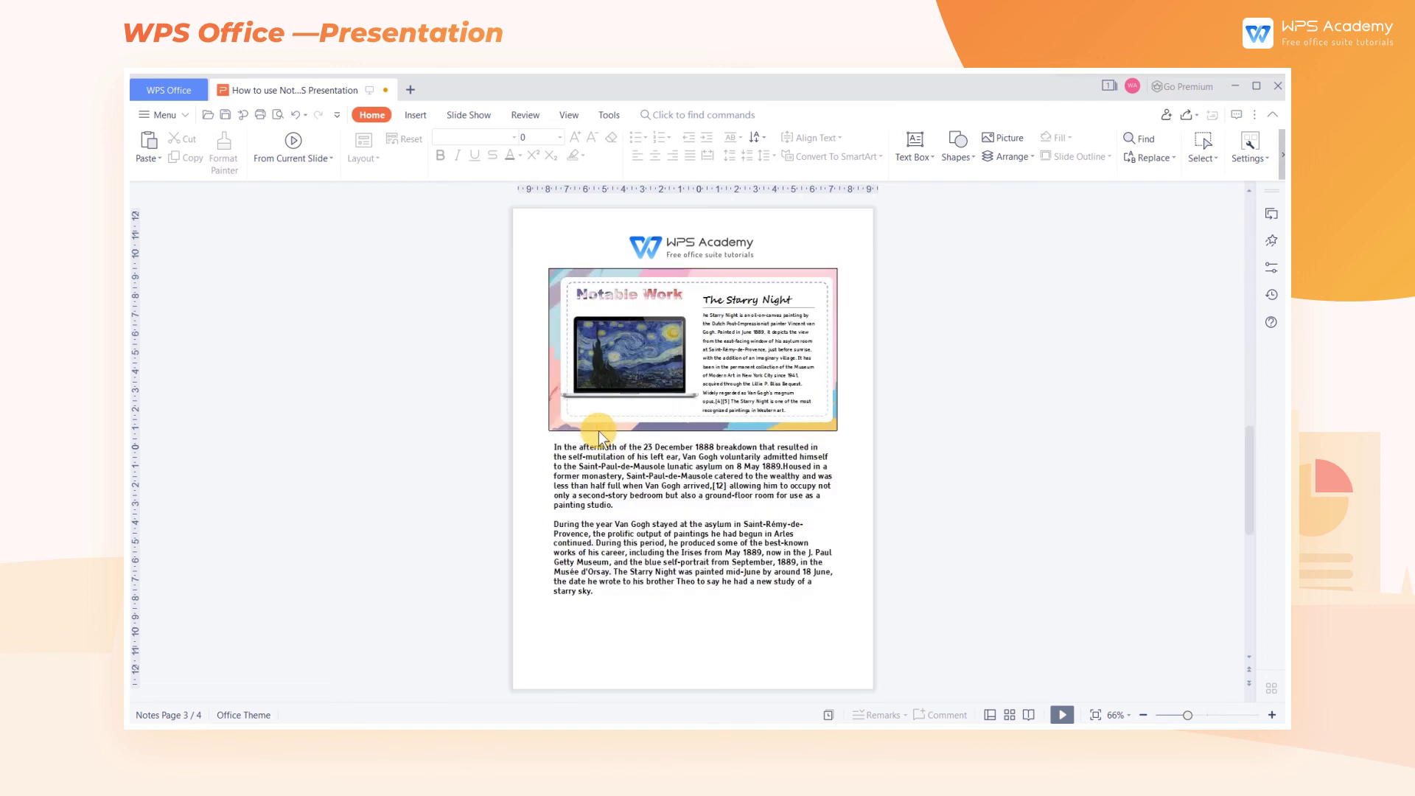